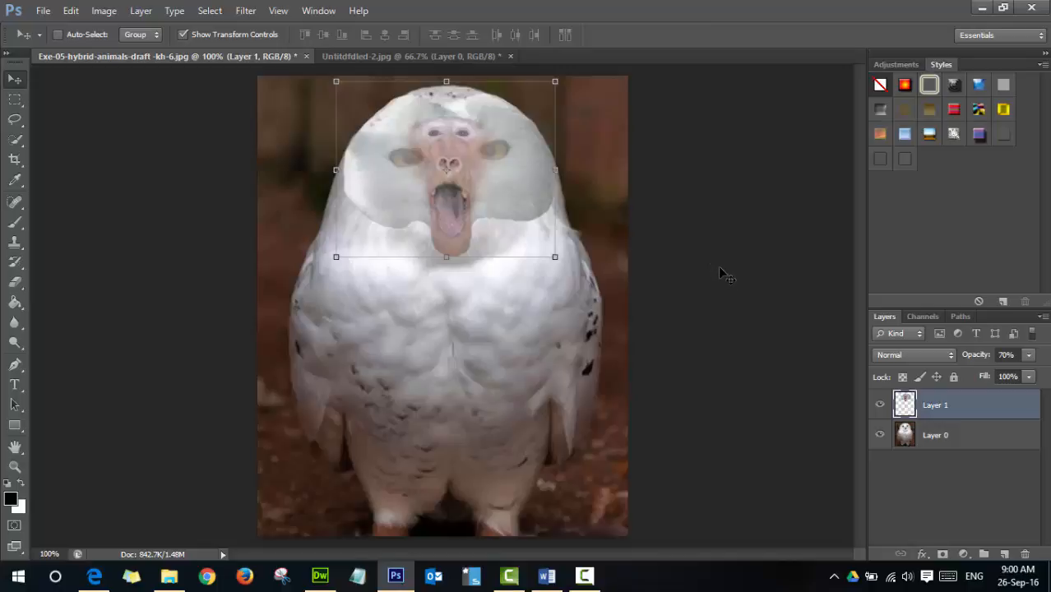
Step: Set up the Eraser Tool with a hard round brush at a size of 30 px
click(15, 283)
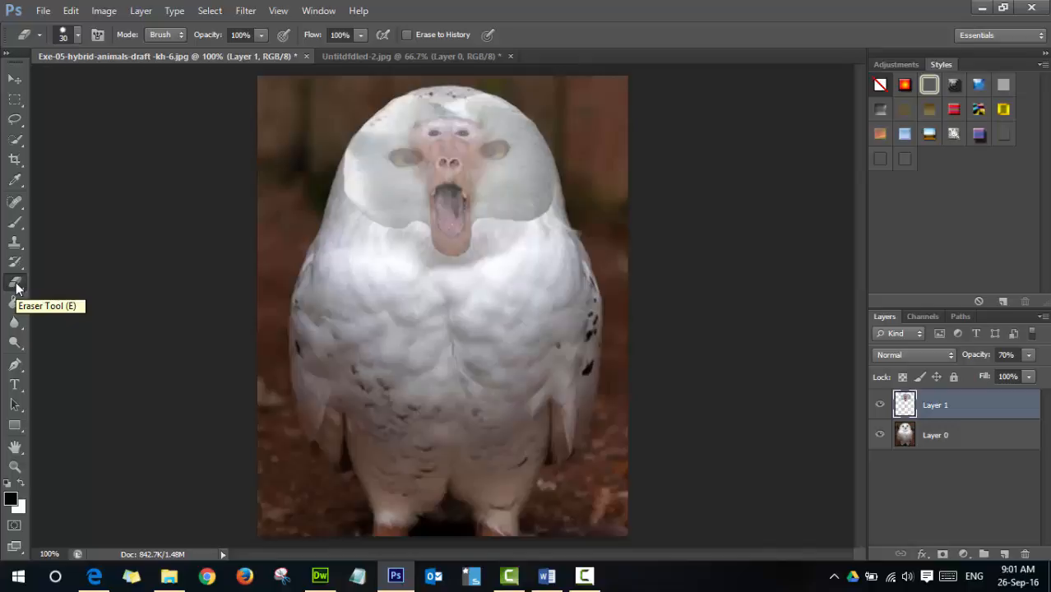
right_click(365, 232)
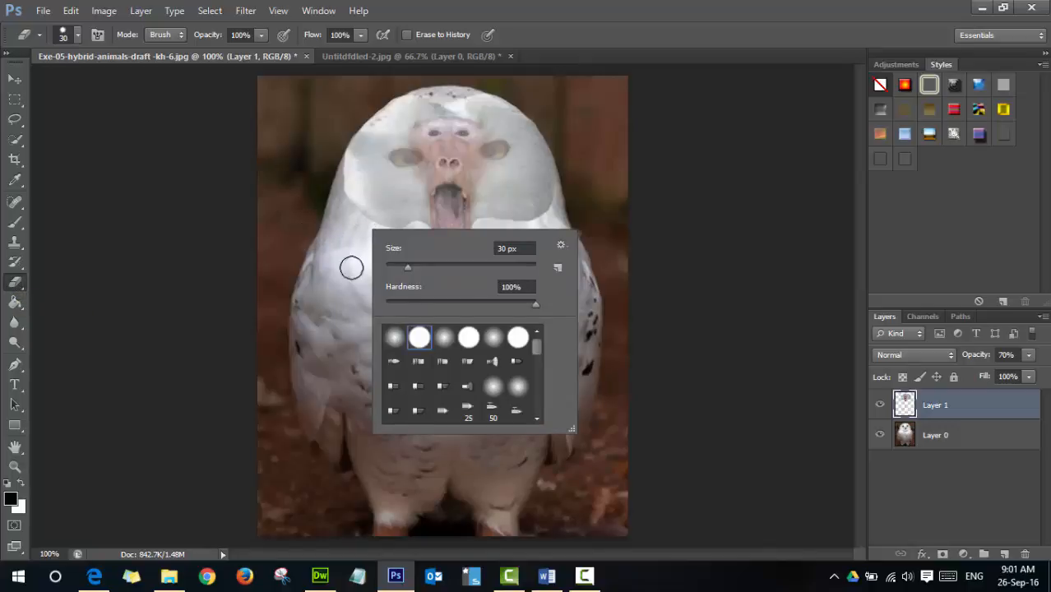
double_click(419, 338)
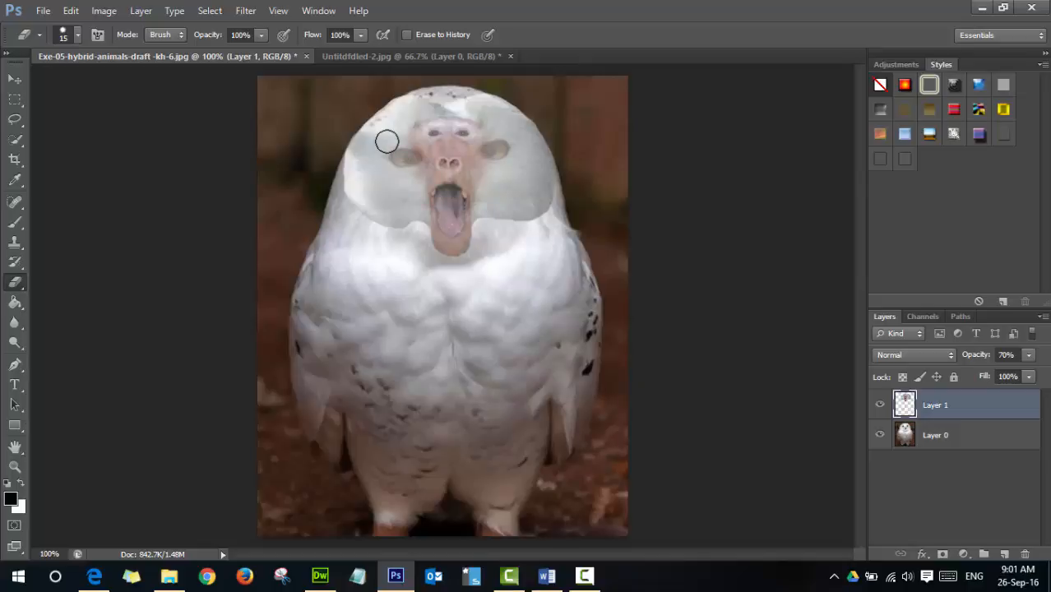
key([)
key([)
key([)
key(])
key(])
key(])
key(])
key(])
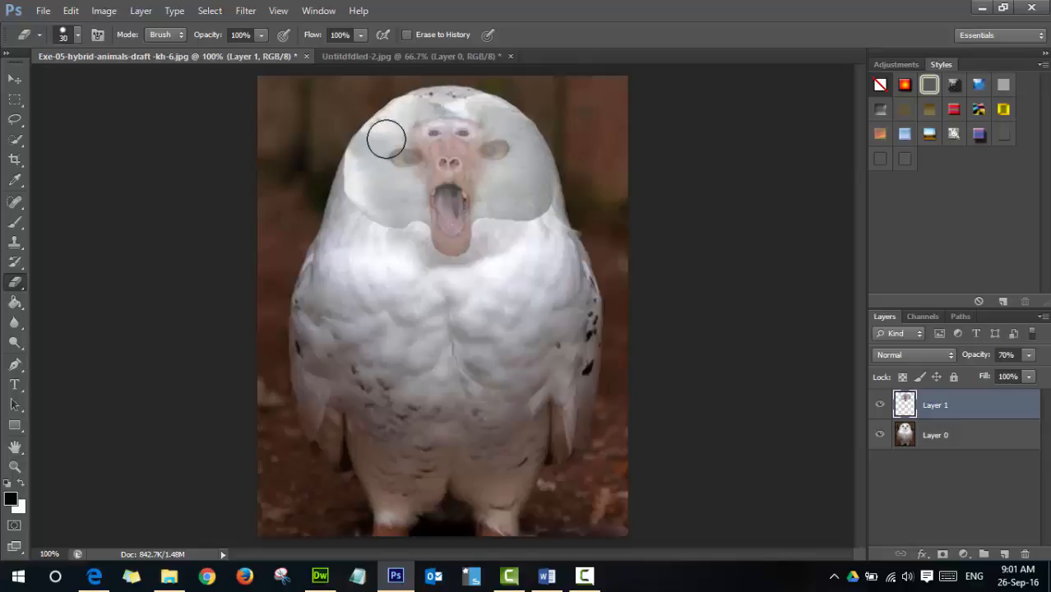
key(bracketleft)
Step: Erase the baboon face on Layer 1 over both of the owl's eyes to uncover them
mouse_move(400, 159)
mouse_down()
mouse_move(390, 168)
mouse_move(408, 158)
mouse_up()
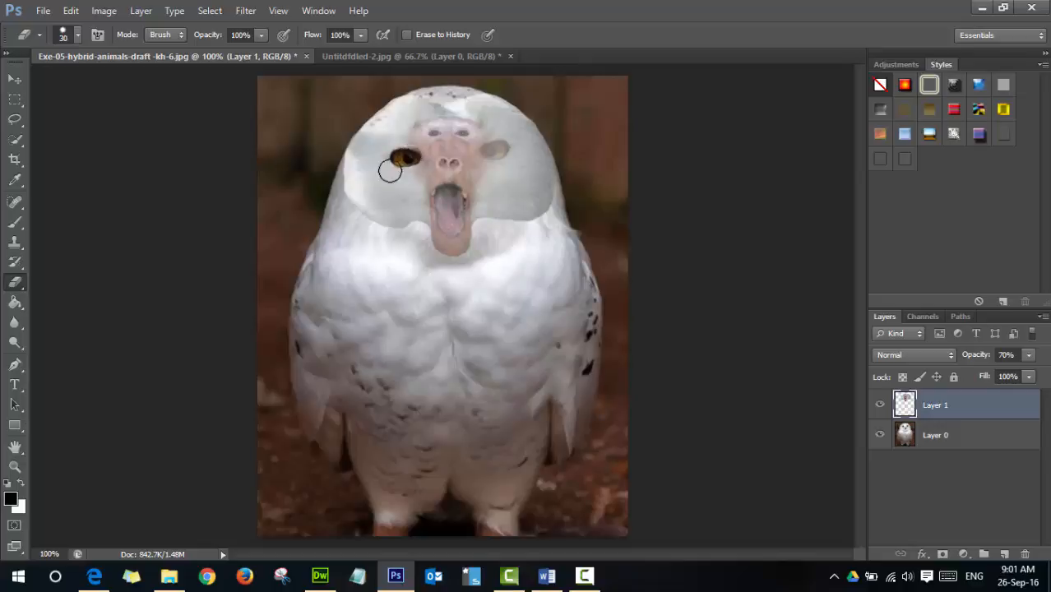
drag(491, 153, 496, 150)
drag(457, 210, 451, 232)
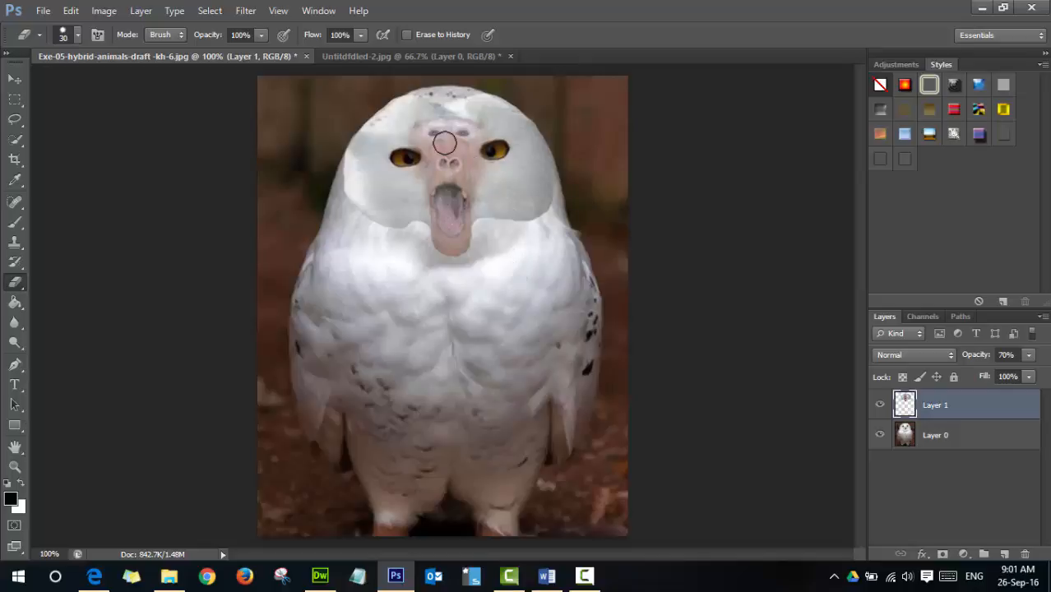
mouse_move(430, 122)
mouse_down()
mouse_move(458, 126)
mouse_move(438, 129)
mouse_move(437, 169)
mouse_move(434, 129)
mouse_move(441, 172)
mouse_move(433, 138)
mouse_move(451, 177)
mouse_move(440, 117)
mouse_move(436, 154)
mouse_move(453, 204)
mouse_move(446, 152)
mouse_move(466, 146)
mouse_move(452, 124)
mouse_move(451, 141)
mouse_move(439, 141)
mouse_move(460, 160)
mouse_up()
Step: Switch the Eraser Tool to the soft round brush with 0% hardness and reduce its size to 20 px
key(ctrl+plus)
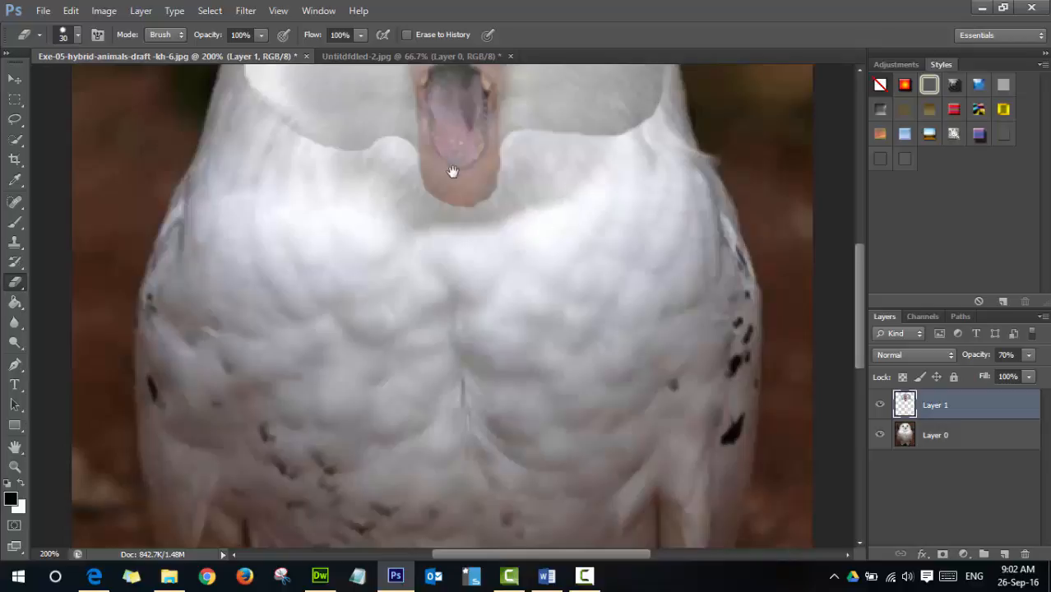
scroll(500, 256, up, 5)
drag(519, 241, 515, 292)
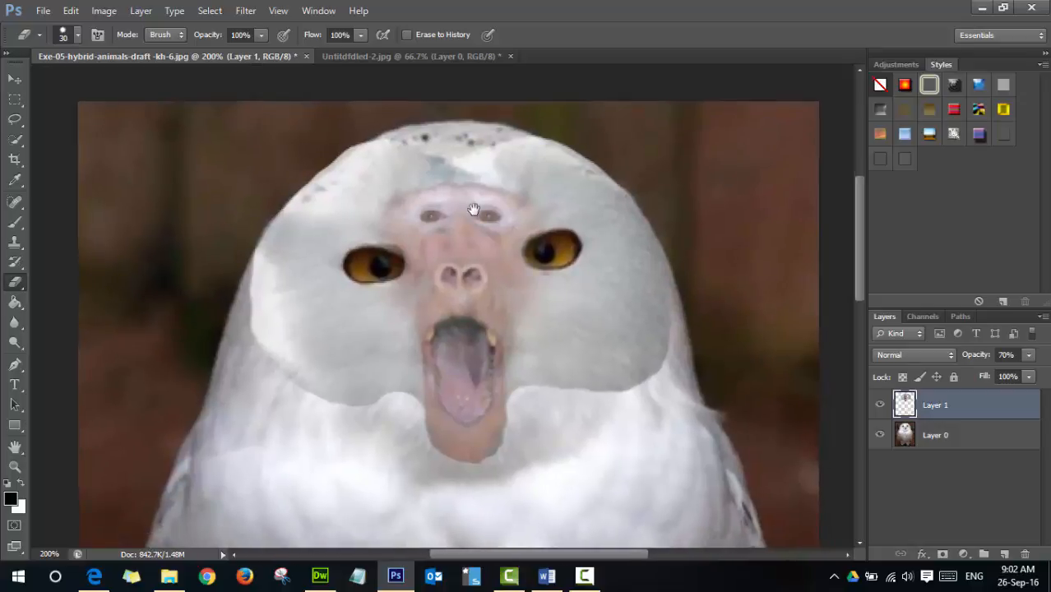
drag(498, 268, 503, 252)
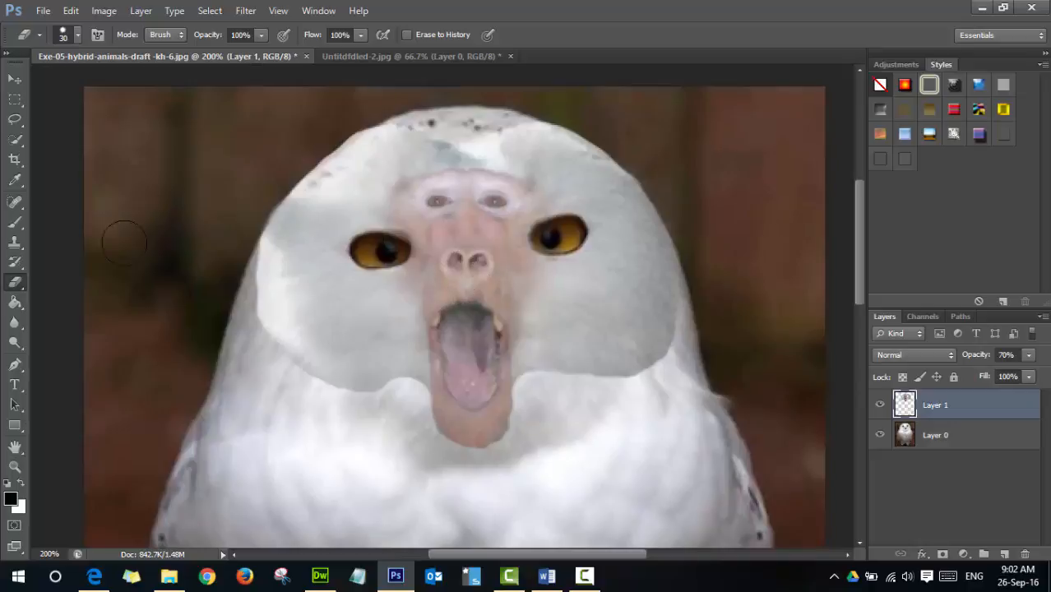
click(24, 279)
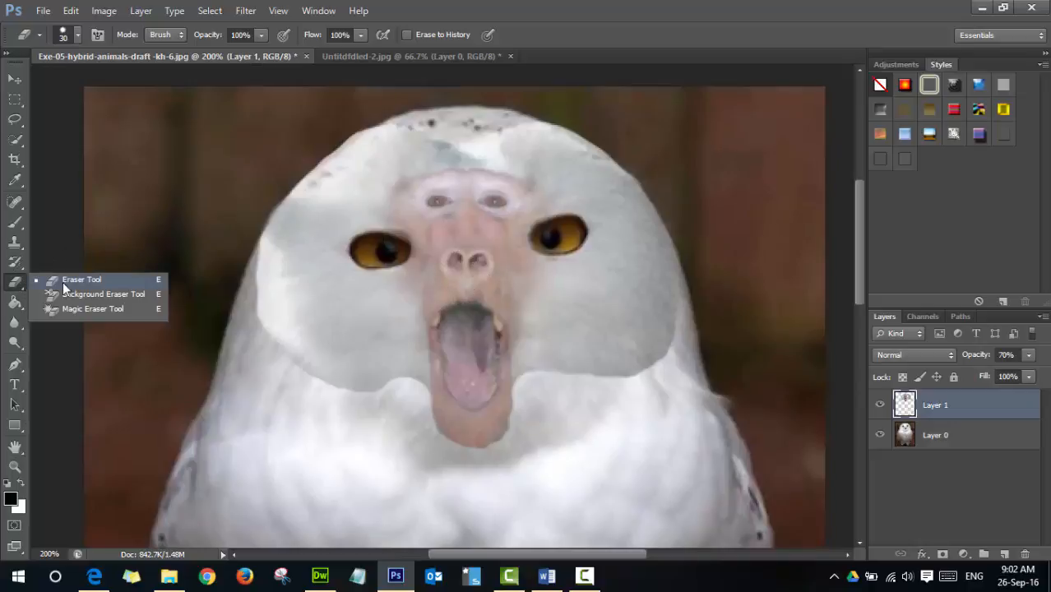
click(62, 281)
right_click(438, 285)
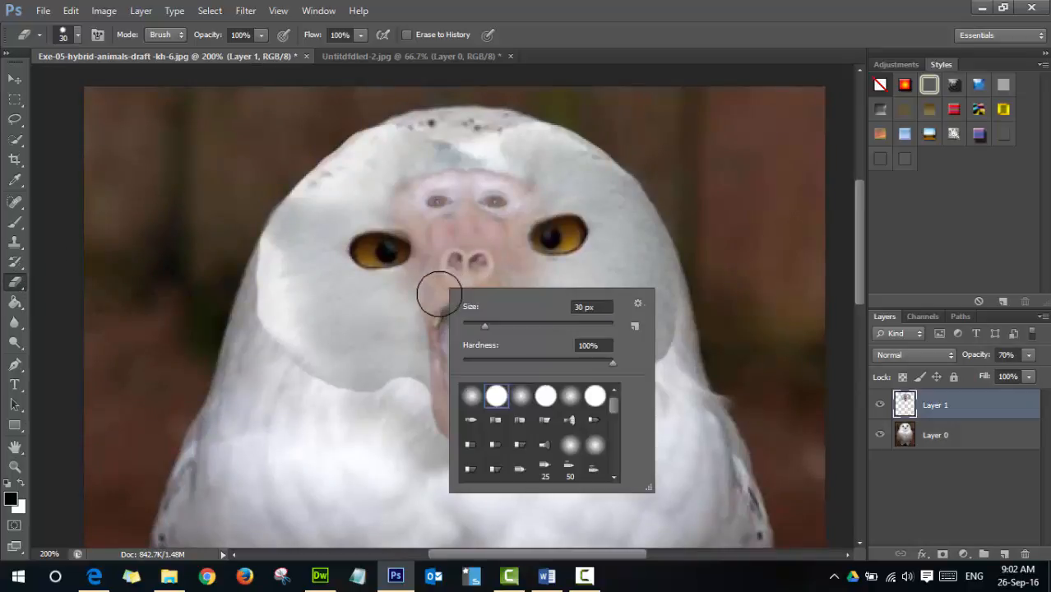
click(473, 397)
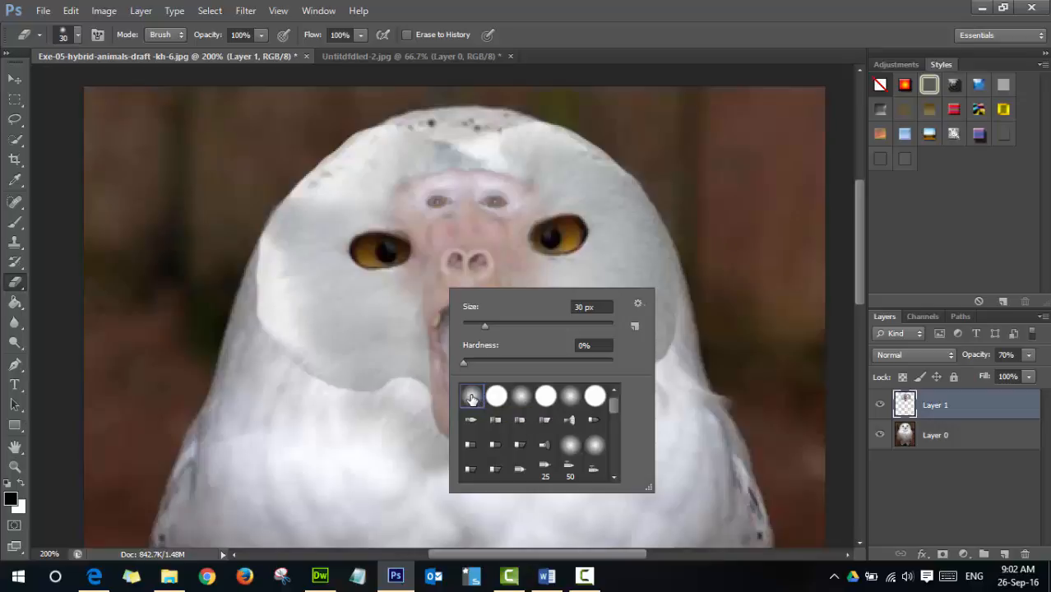
double_click(472, 398)
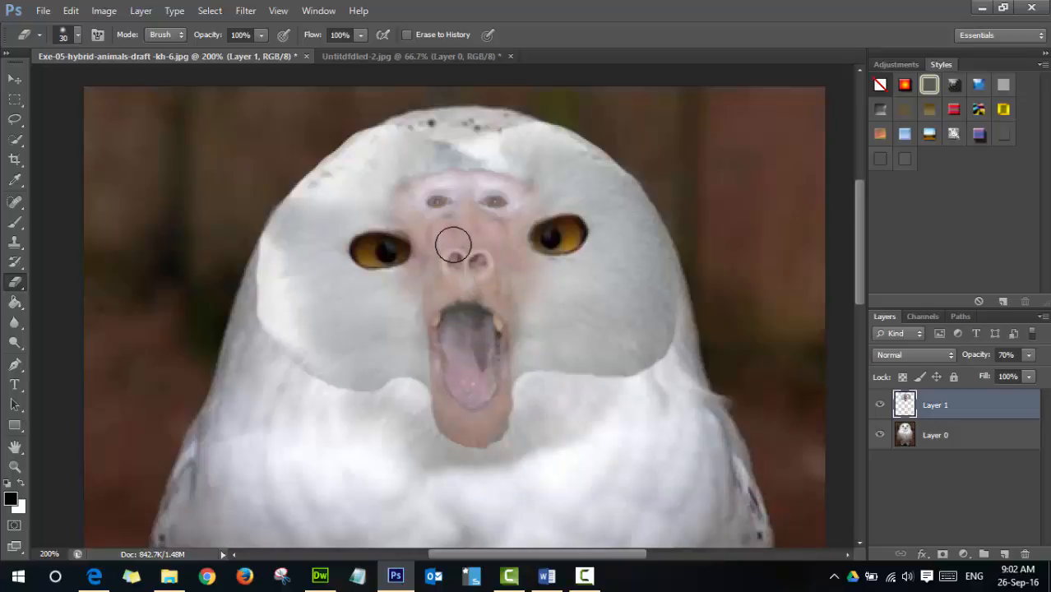
drag(453, 246, 460, 246)
key(bracketleft)
Step: Switch to the Word document L-5-Baboon Bird.doc, read the clone stamp tool notes, and return to Photoshop
click(547, 576)
scroll(478, 444, down, 5)
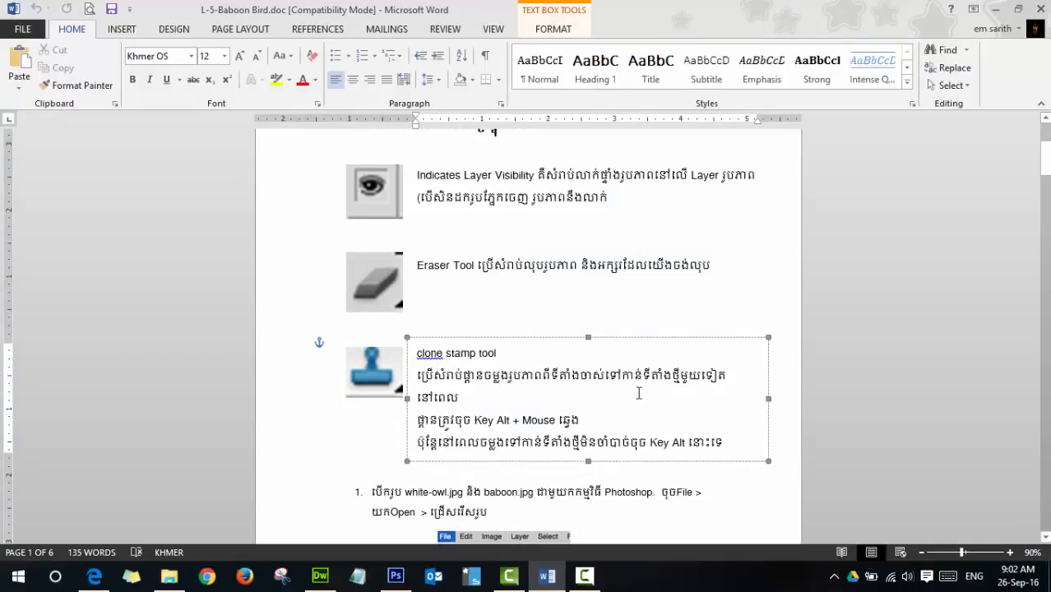
click(478, 418)
click(402, 583)
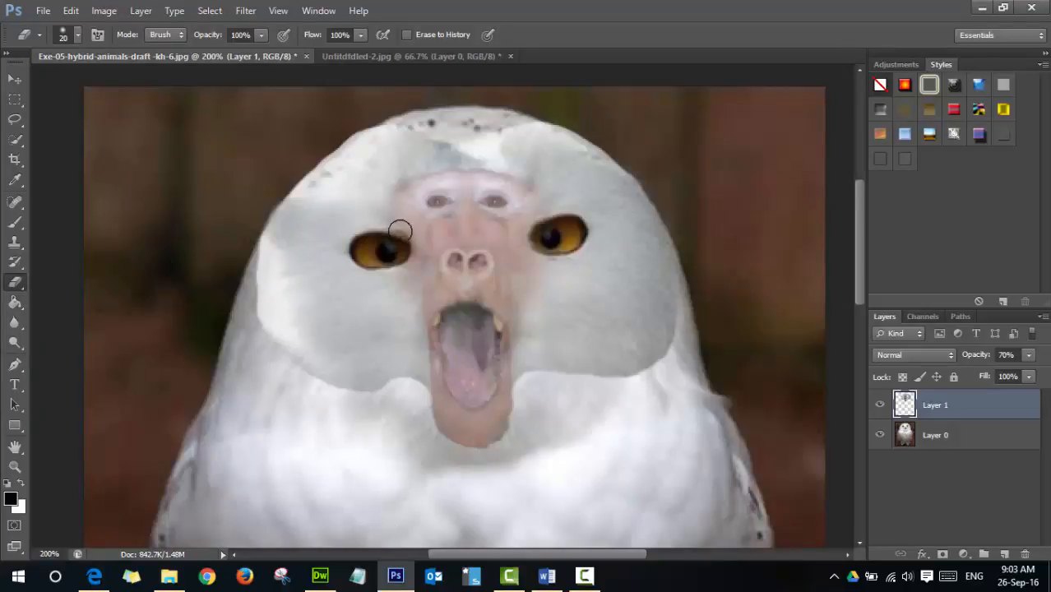
Step: With the Clone Stamp Tool, sample the pink skin above the nostrils and paint over the baboon's left-hand small eye
click(15, 243)
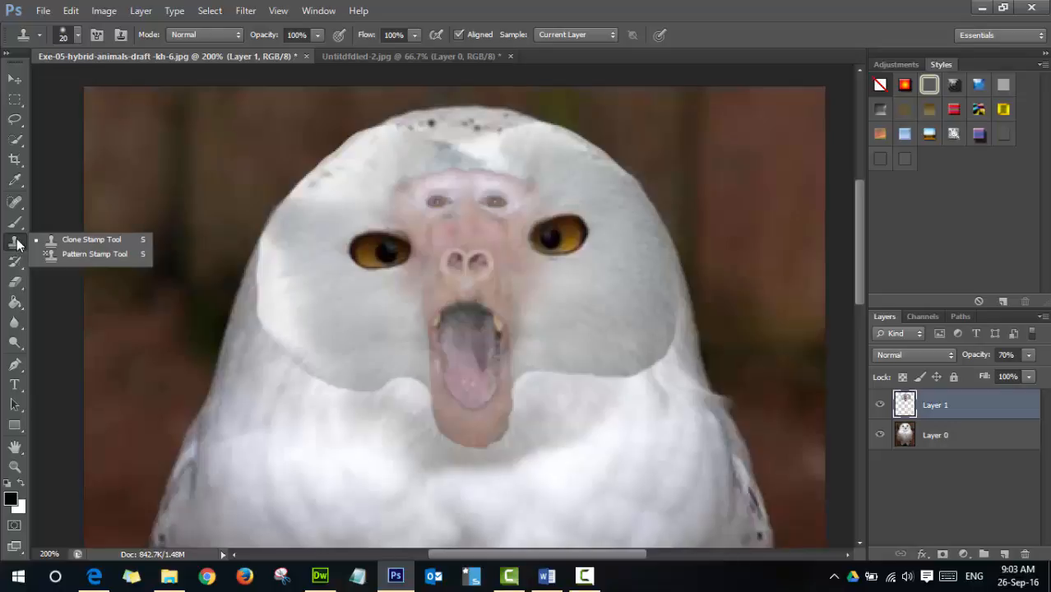
click(92, 241)
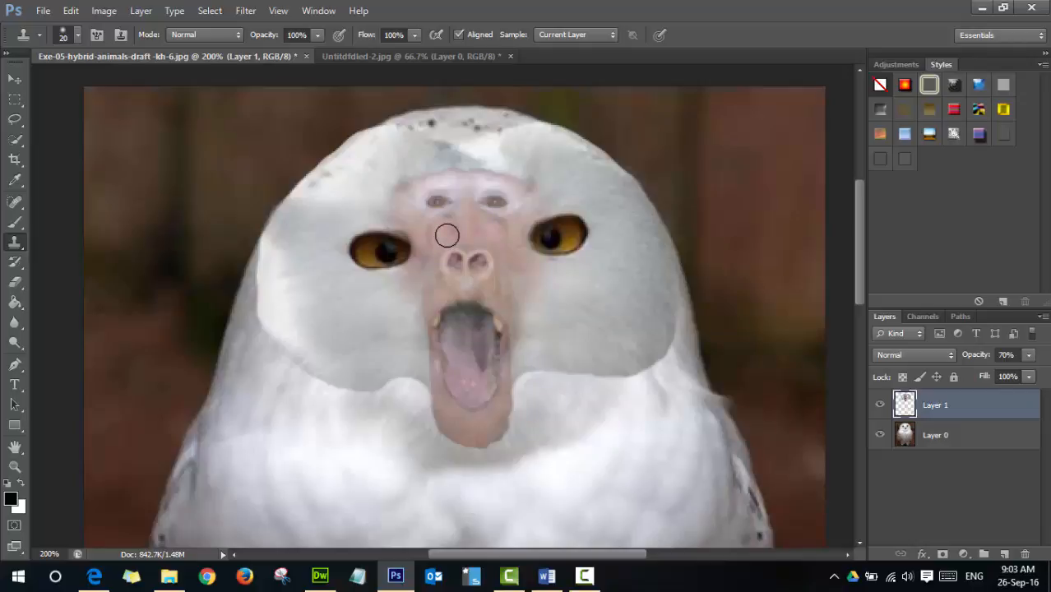
alt+click(449, 234)
mouse_move(449, 220)
mouse_down()
mouse_move(430, 205)
mouse_move(436, 197)
mouse_move(448, 201)
mouse_move(447, 231)
mouse_move(435, 231)
mouse_move(430, 200)
mouse_move(462, 244)
mouse_move(493, 242)
mouse_move(482, 238)
mouse_up()
alt+click(443, 231)
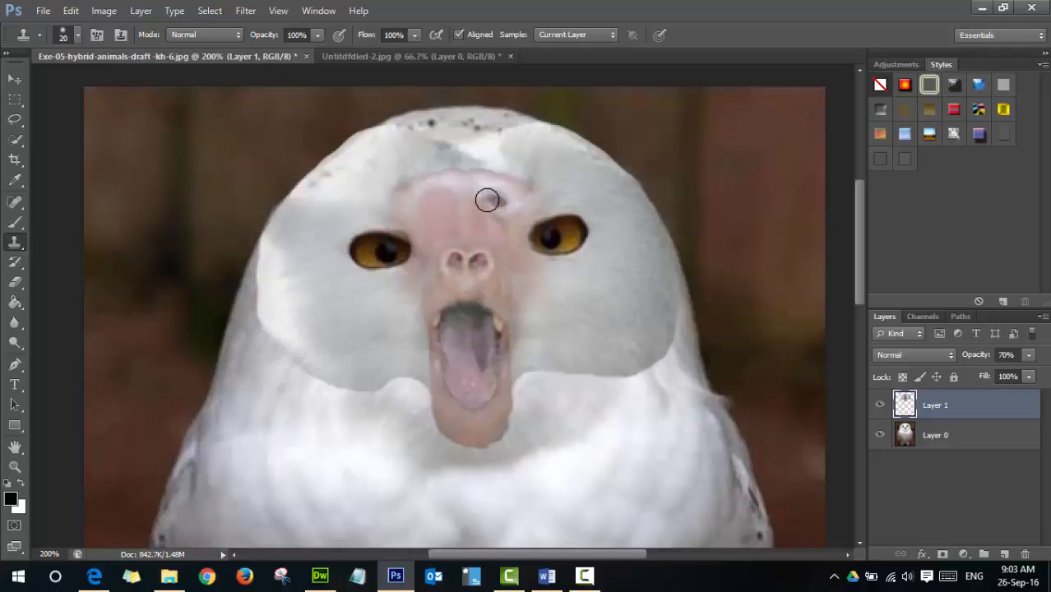
Step: Clone pink skin from above the right-hand nostril over the baboon's right-hand small eye, resampling the source nearby
alt+click(487, 231)
mouse_move(487, 217)
mouse_down()
mouse_move(500, 203)
mouse_move(488, 200)
mouse_move(503, 199)
mouse_up()
alt+click(492, 230)
alt+click(484, 239)
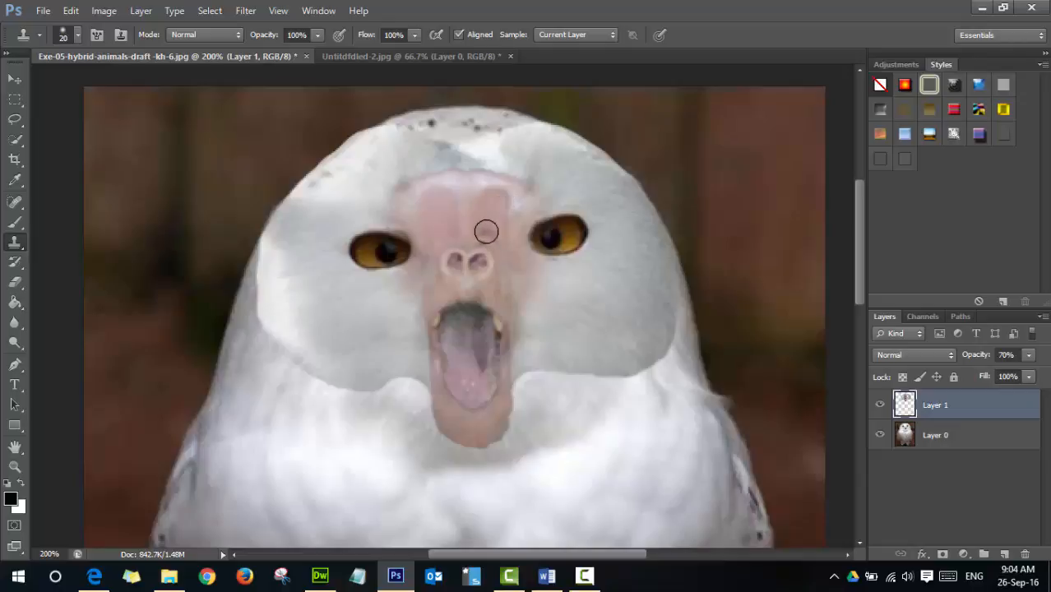